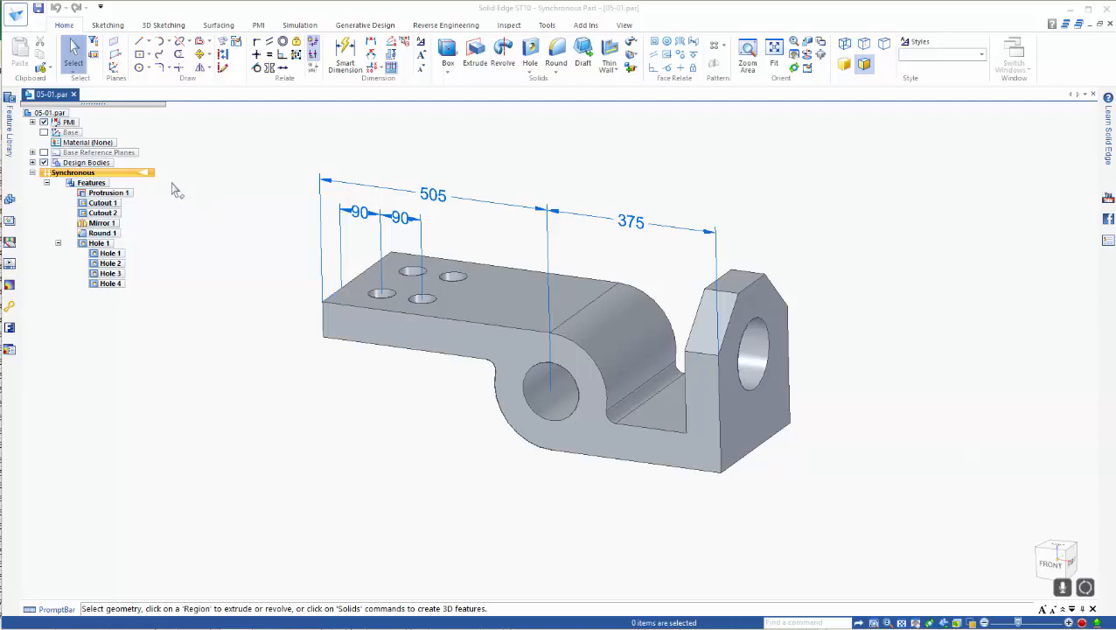
{"action": "left_click", "coordinate": [746, 419]}
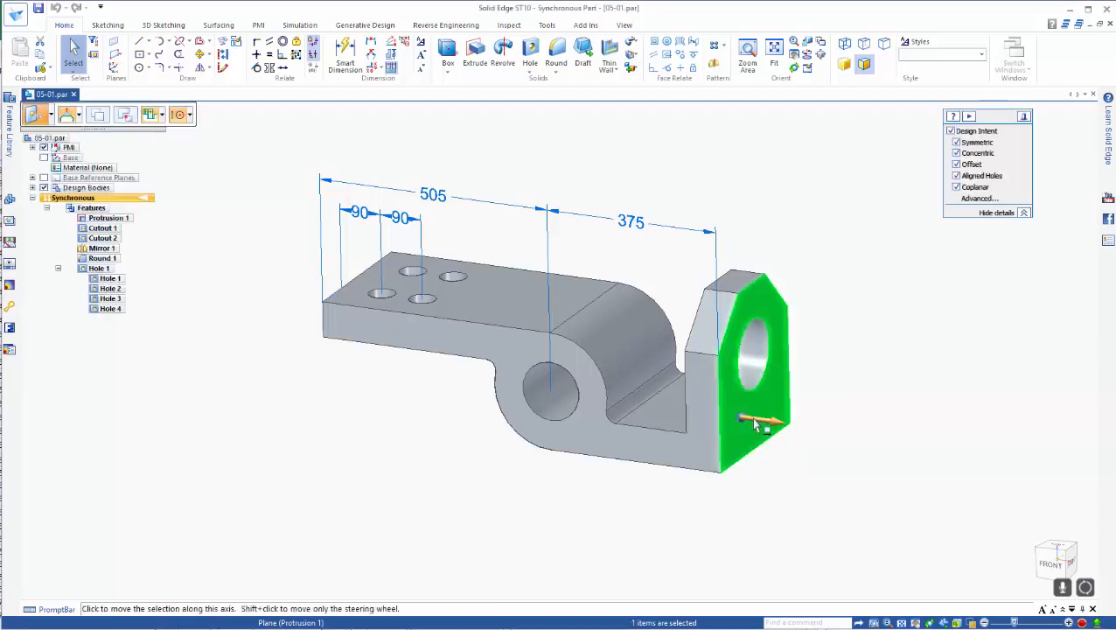
{"action": "left_click", "coordinate": [755, 421]}
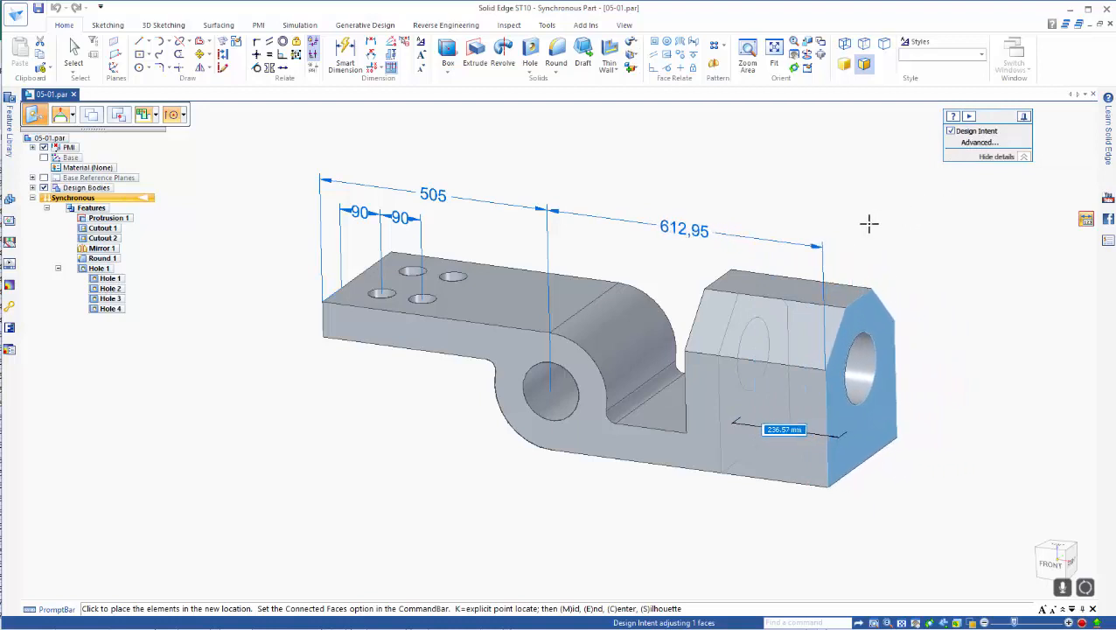
{"action": "key", "text": "Escape"}
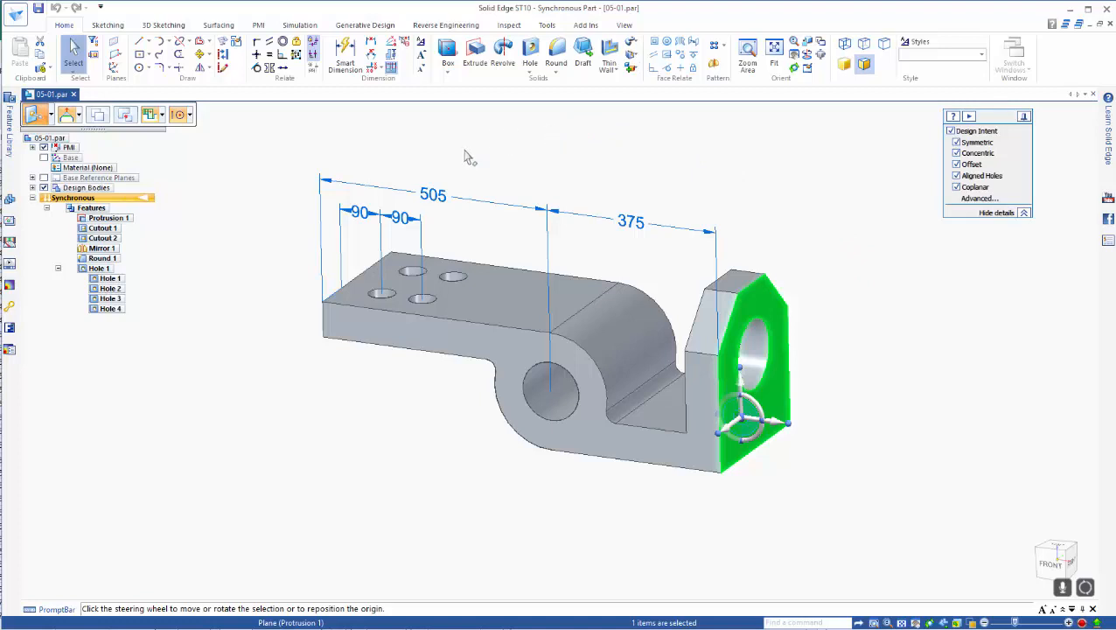
Try setting the distance from the plate's free end to the cross bore to 550 mm, and undo the change.
{"action": "left_click", "coordinate": [429, 197]}
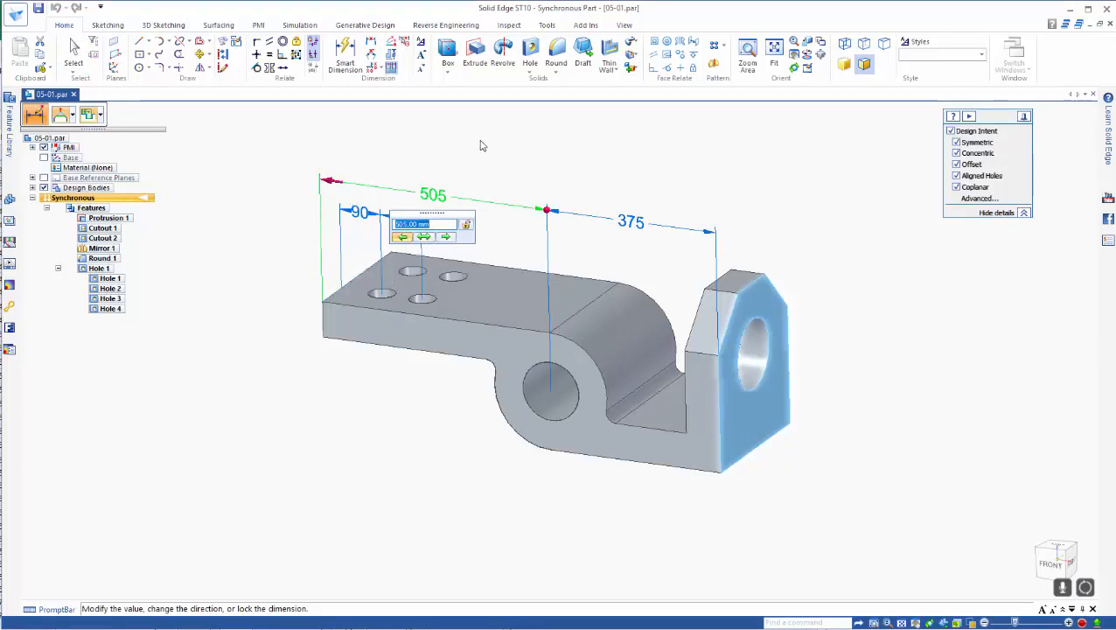
{"action": "type", "text": "5"}
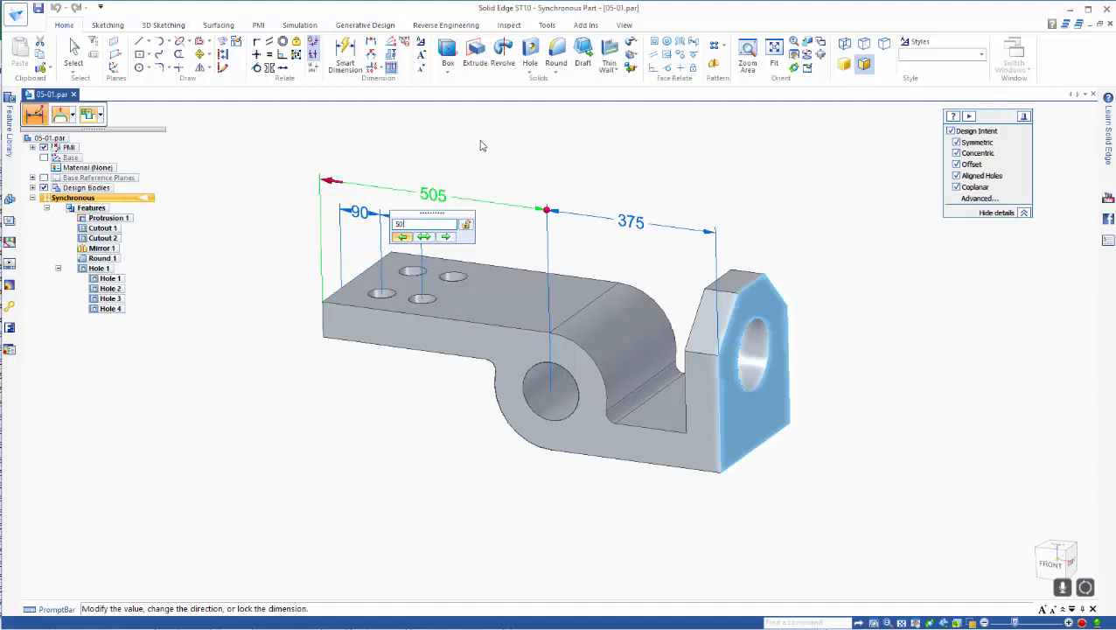
{"action": "type", "text": "50"}
{"action": "key", "text": "Return"}
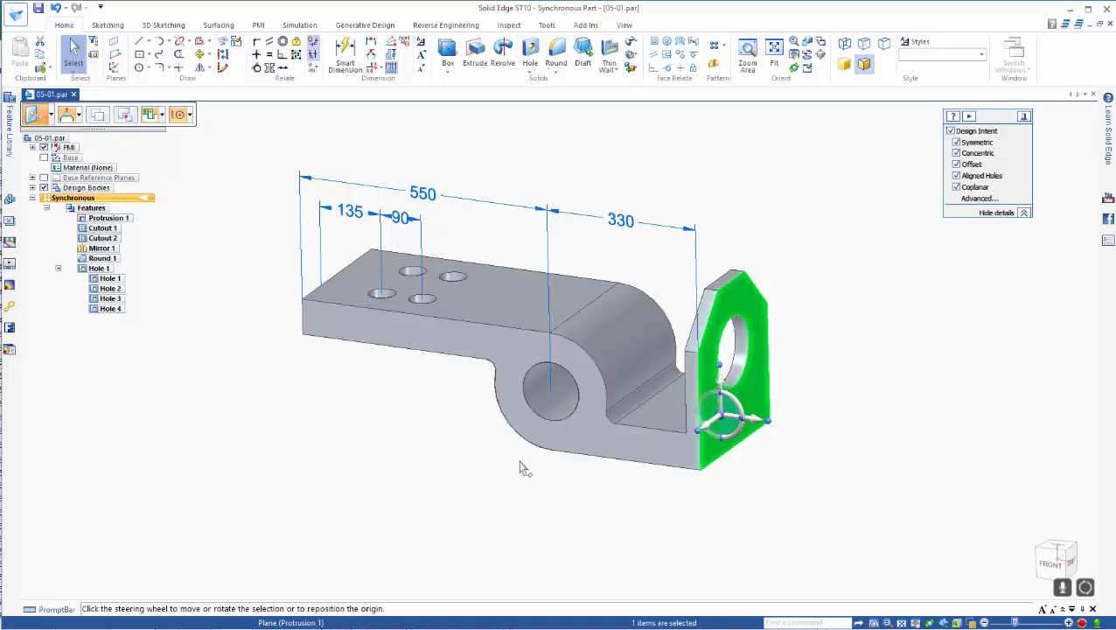
{"action": "key", "text": "ctrl+z"}
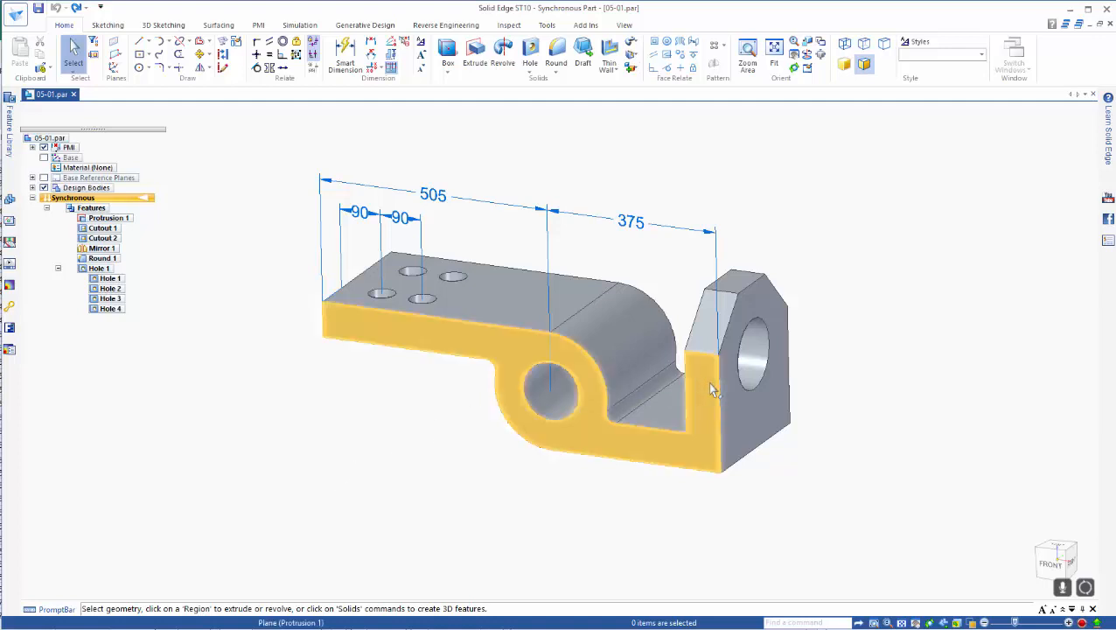
Lock the 375 mm dimension between the cross bore and the upright lug's outer face.
{"action": "left_click", "coordinate": [638, 230]}
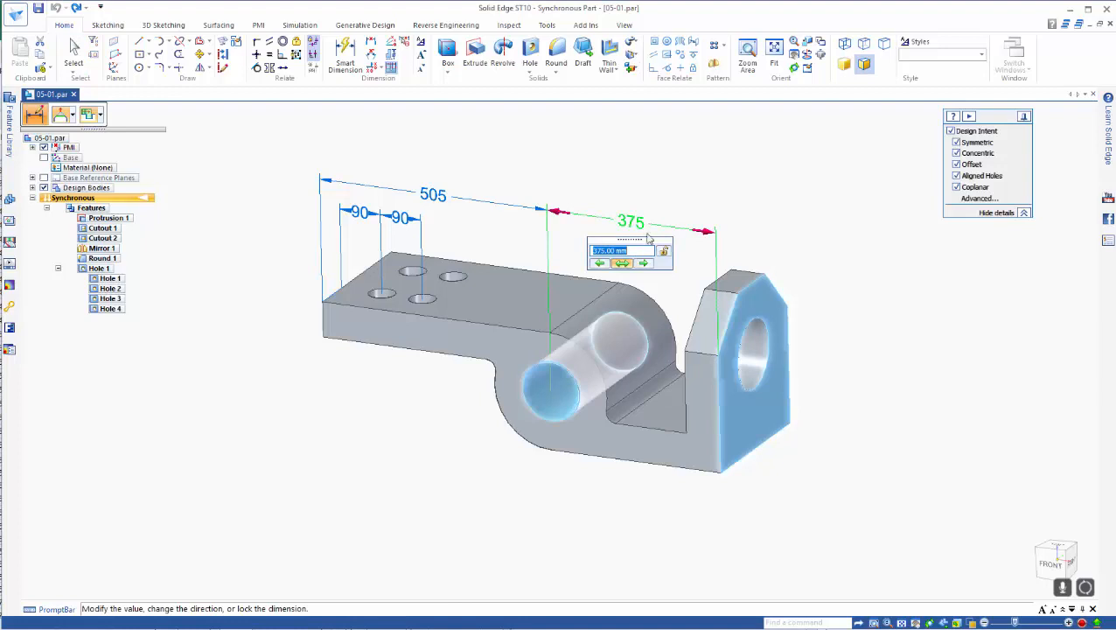
{"action": "left_click", "coordinate": [663, 251]}
{"action": "left_click", "coordinate": [699, 265]}
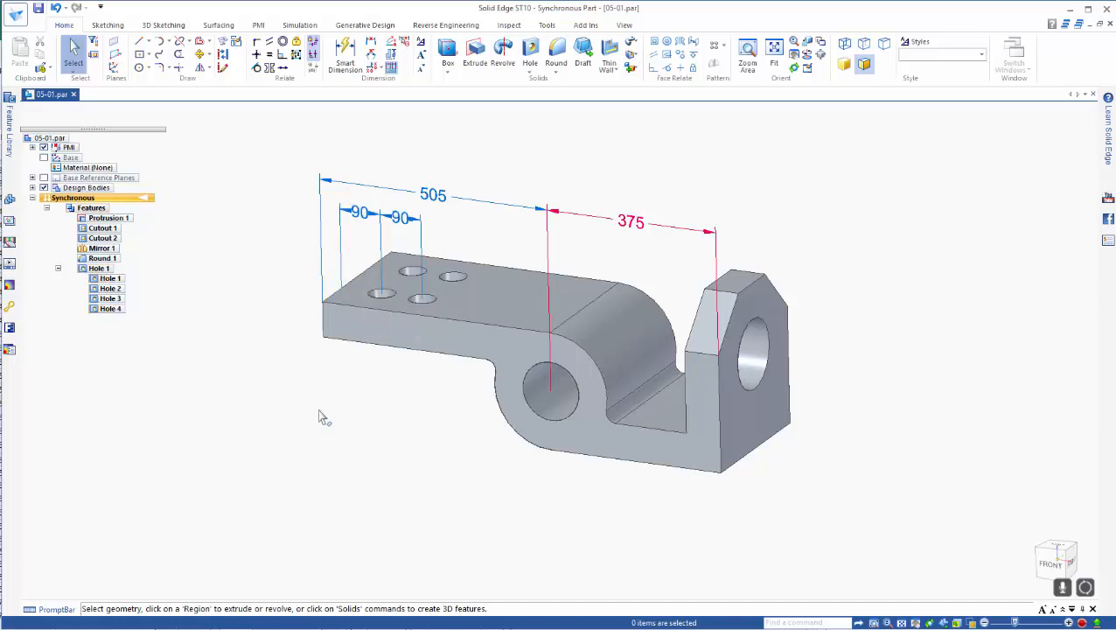
Select the plate's end face with its four holes, try a 550 mm distance to the cross bore, and undo it.
{"action": "left_click_drag", "start_coordinate": [281, 406], "coordinate": [487, 244]}
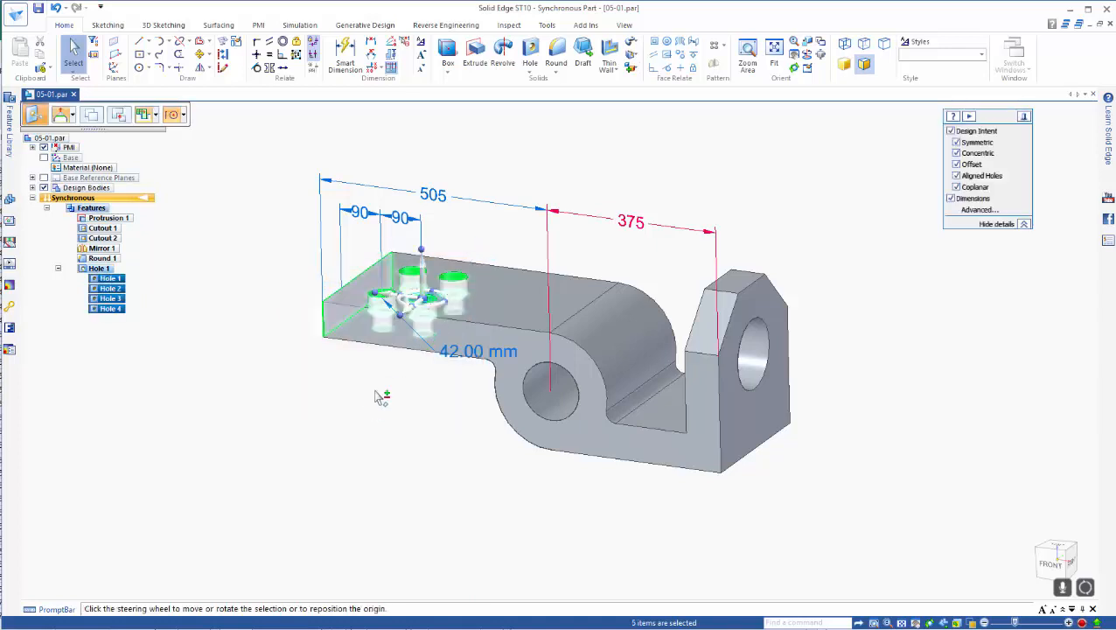
{"action": "left_click", "coordinate": [421, 202]}
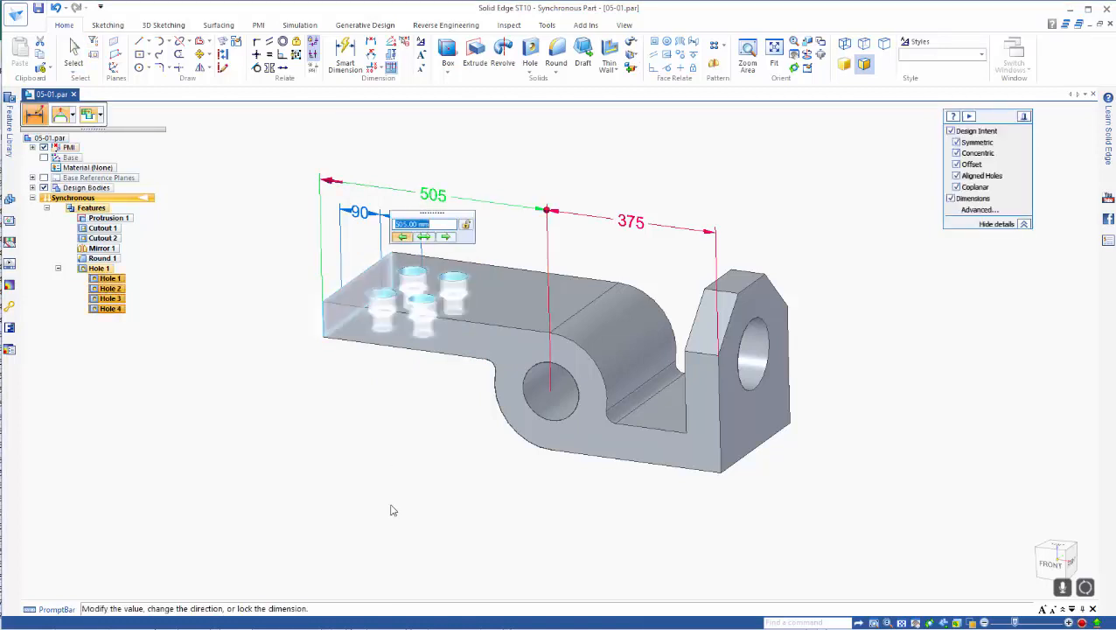
{"action": "type", "text": "550"}
{"action": "key", "text": "Return"}
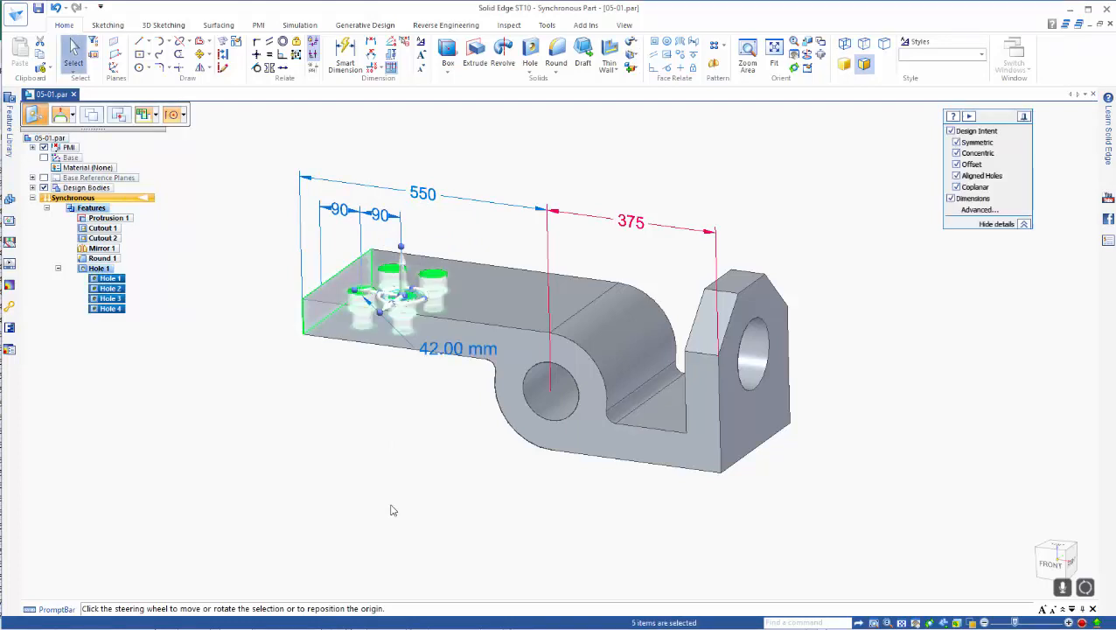
{"action": "key", "text": "ctrl+z"}
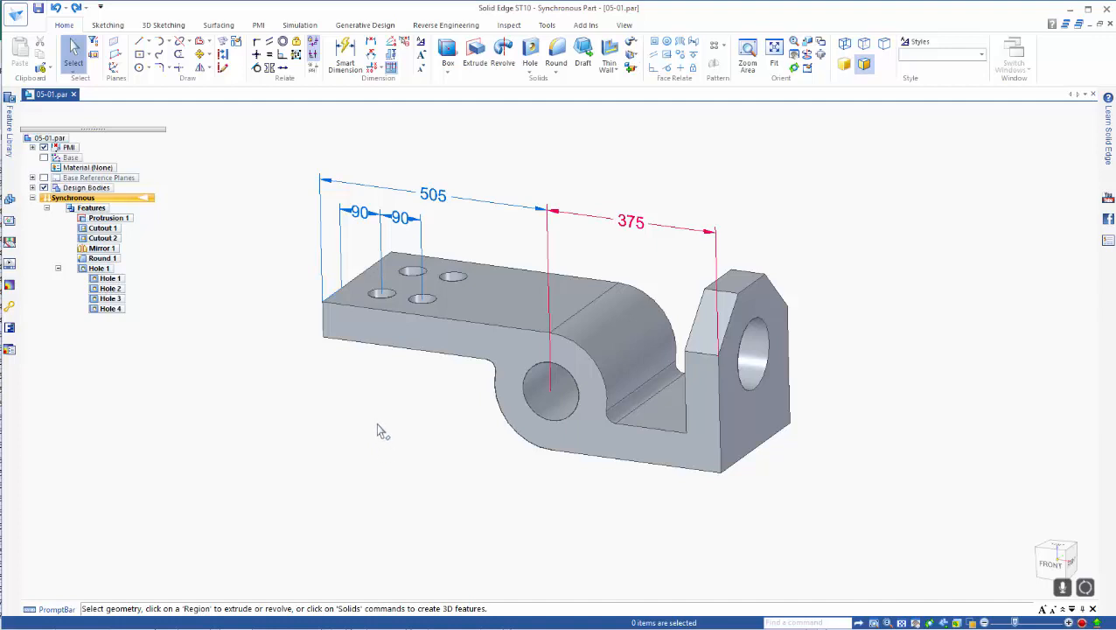
Lock both 90 mm dimensions that position the plate's holes from the end face and from each other.
{"action": "left_click", "coordinate": [363, 220]}
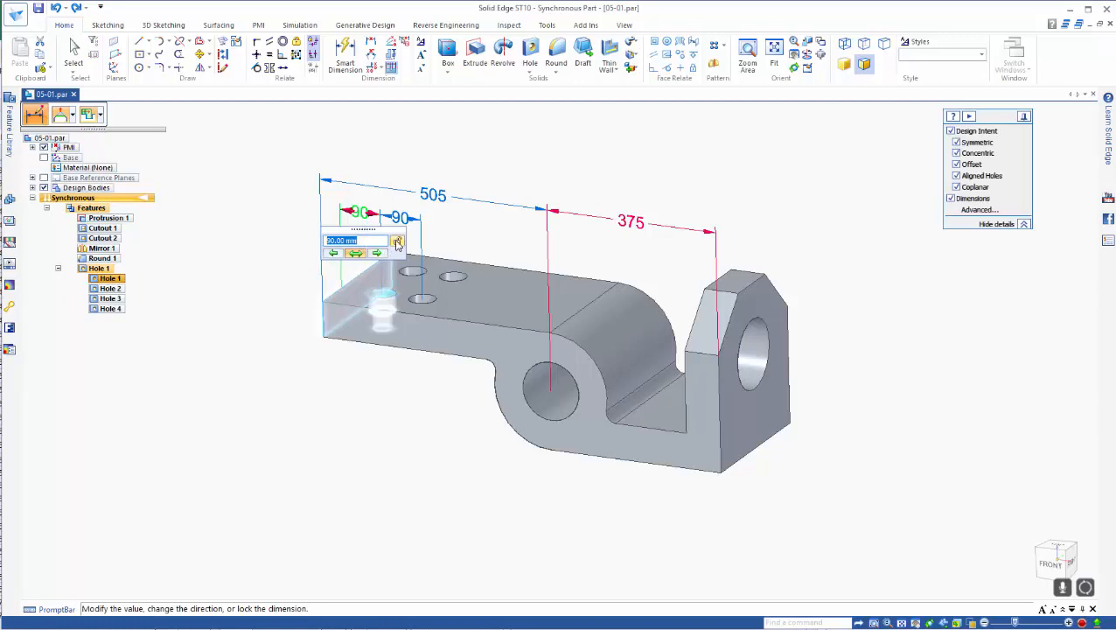
{"action": "left_click", "coordinate": [397, 240]}
{"action": "left_click", "coordinate": [407, 224]}
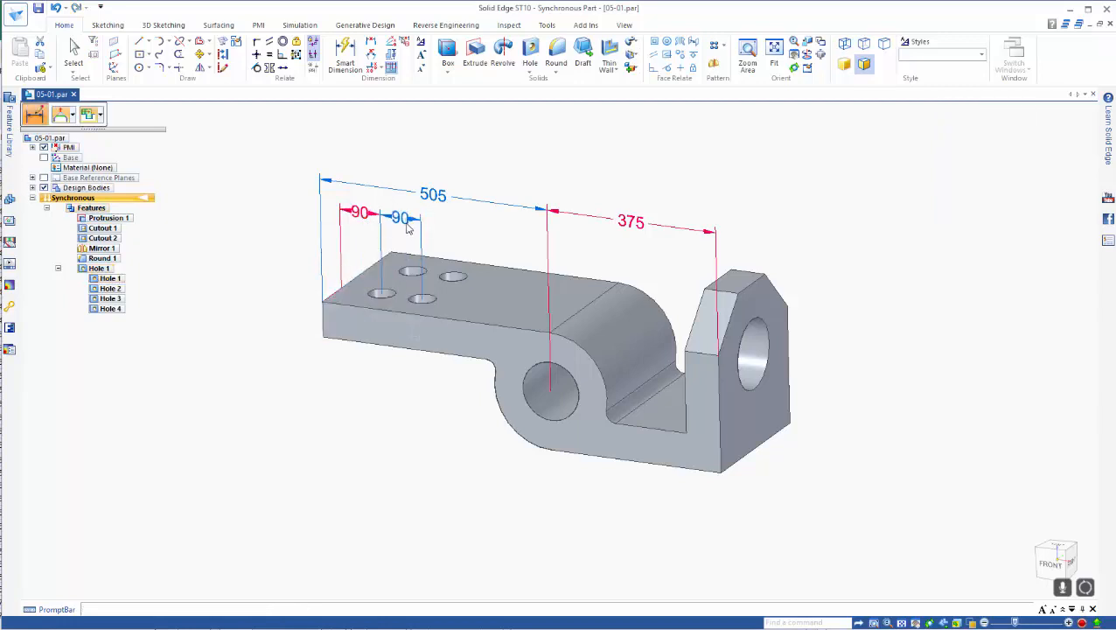
{"action": "left_click", "coordinate": [437, 248]}
{"action": "left_click", "coordinate": [373, 374]}
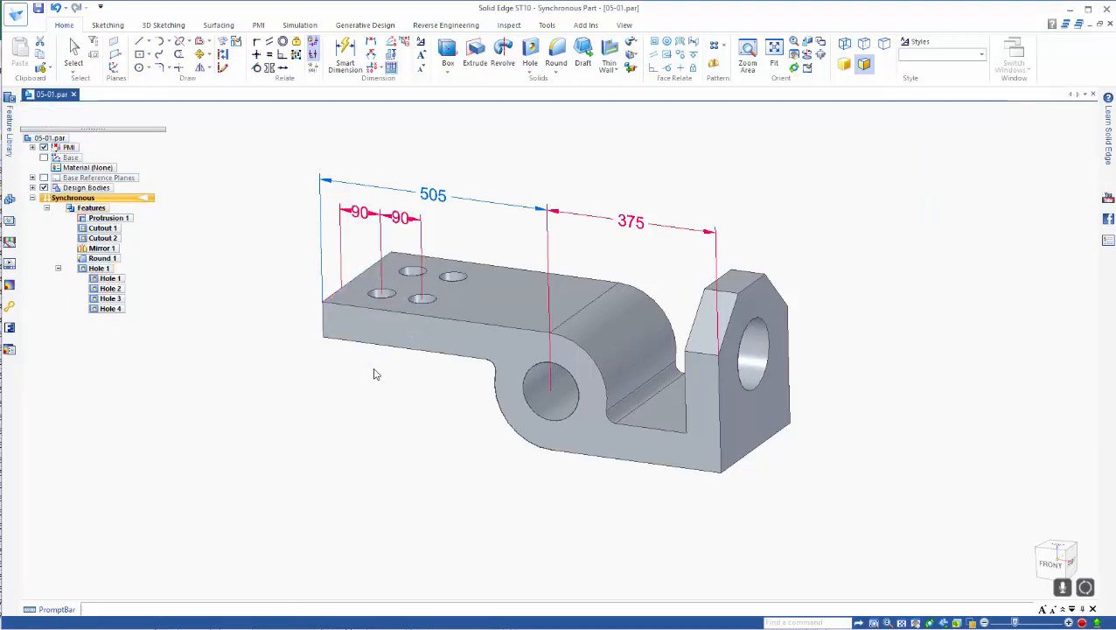
Set the distance from the plate's free end to the cross bore to 550 mm.
{"action": "left_click", "coordinate": [426, 206]}
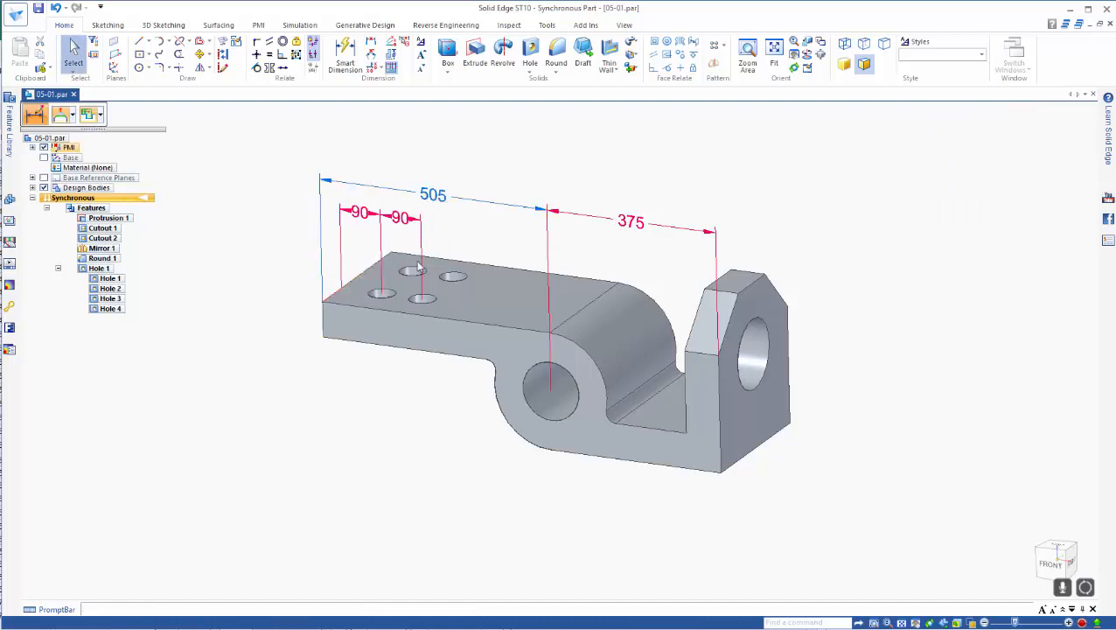
{"action": "type", "text": "500"}
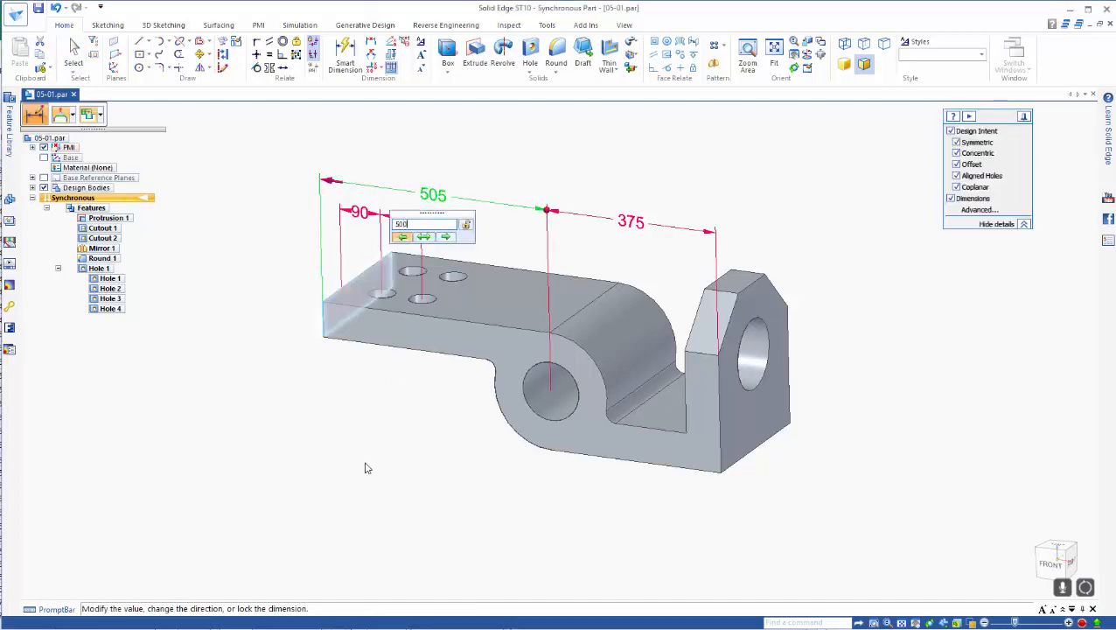
{"action": "key", "text": "BackSpace"}
{"action": "type", "text": "50"}
{"action": "key", "text": "Return"}
{"action": "key", "text": "Escape"}
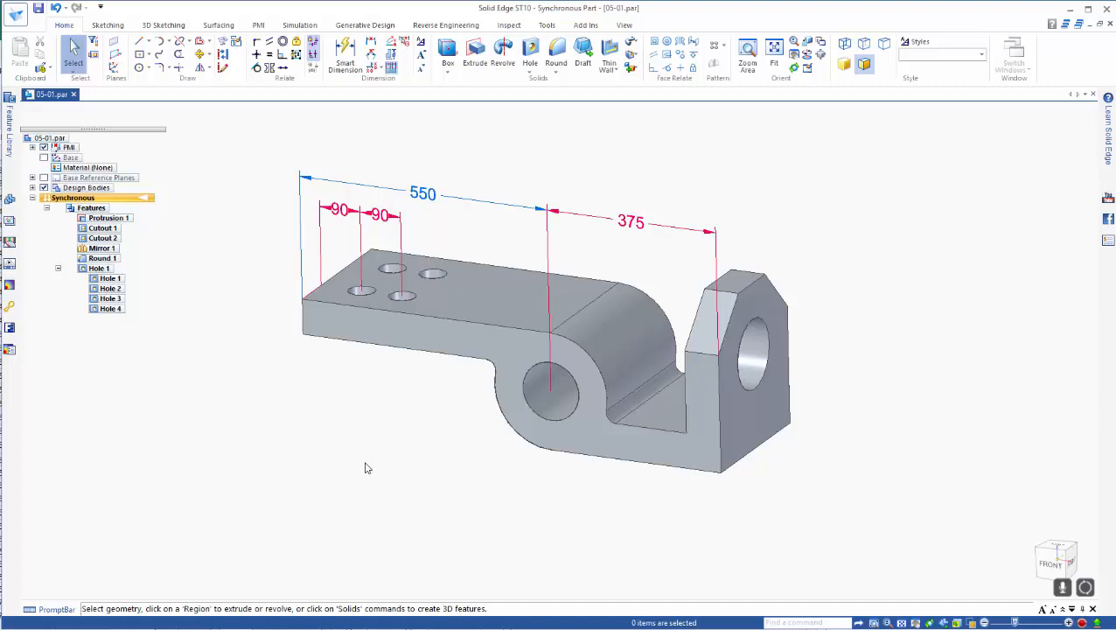
Unlock the 375 mm dimension between the cross bore and the upright lug's outer face.
{"action": "left_click", "coordinate": [632, 224]}
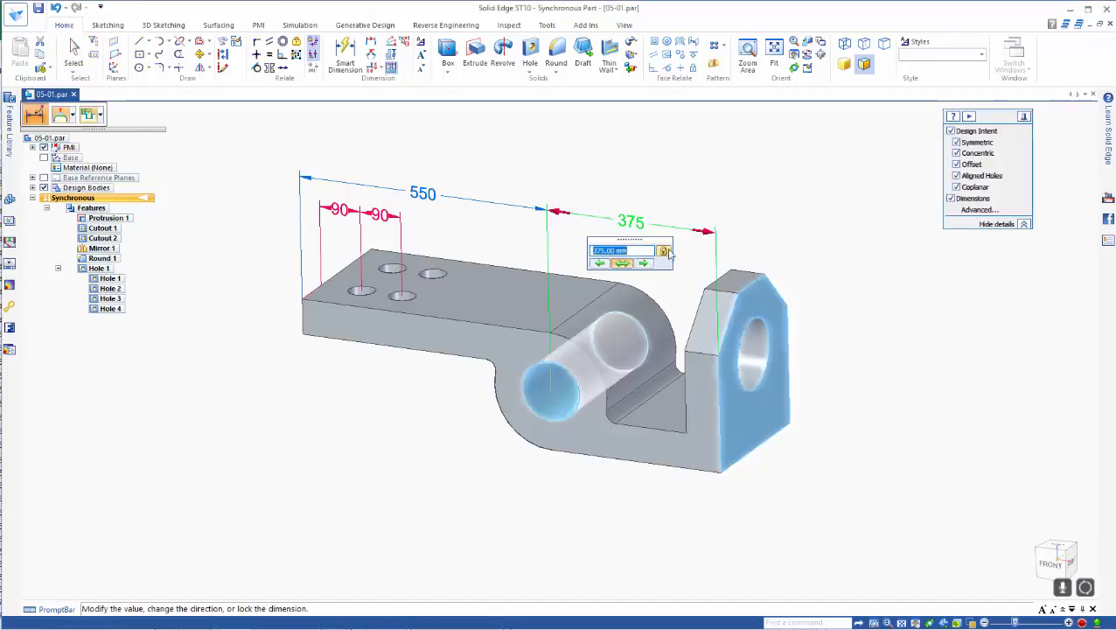
{"action": "key", "text": "Escape"}
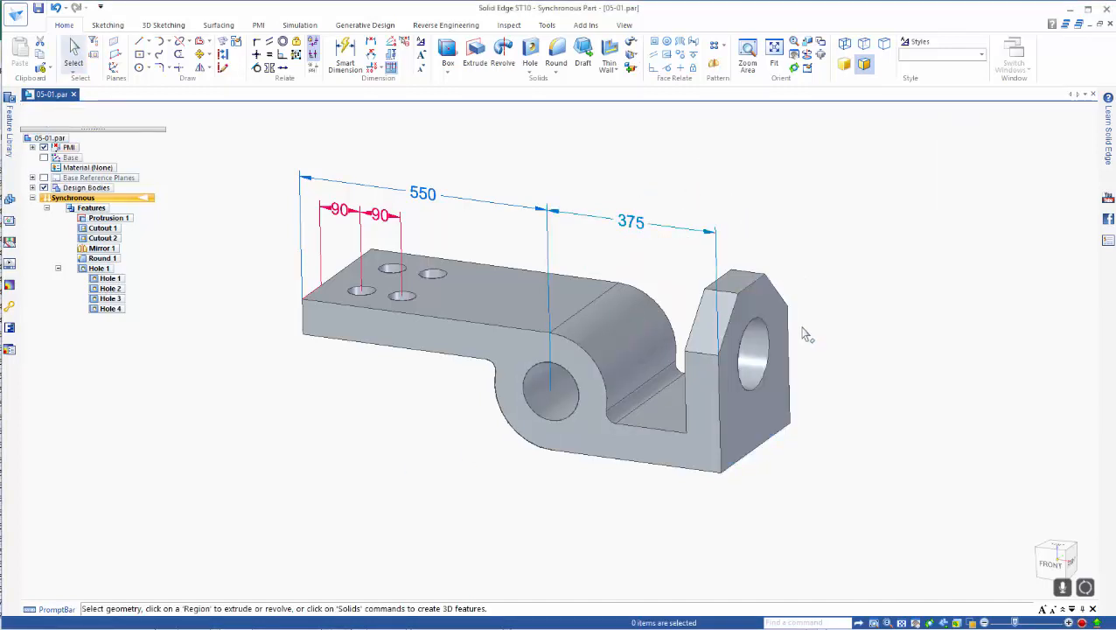
Try setting the distance from the cross bore to the lug's outer face to 400 mm, and undo it.
{"action": "left_click", "coordinate": [643, 230]}
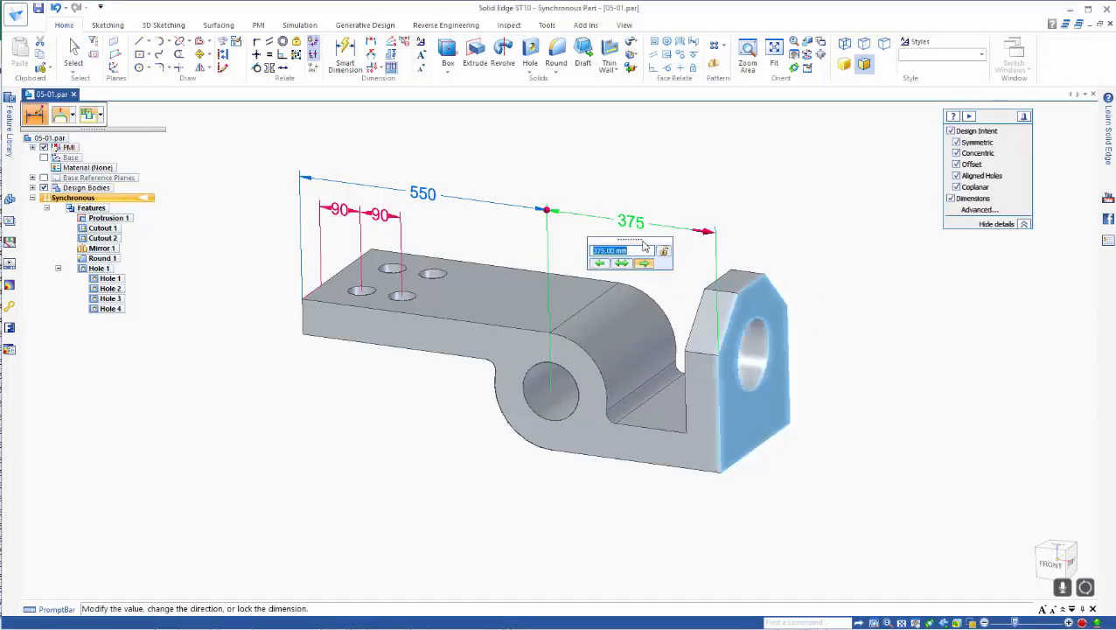
{"action": "type", "text": "400"}
{"action": "key", "text": "Return"}
{"action": "key", "text": "Escape"}
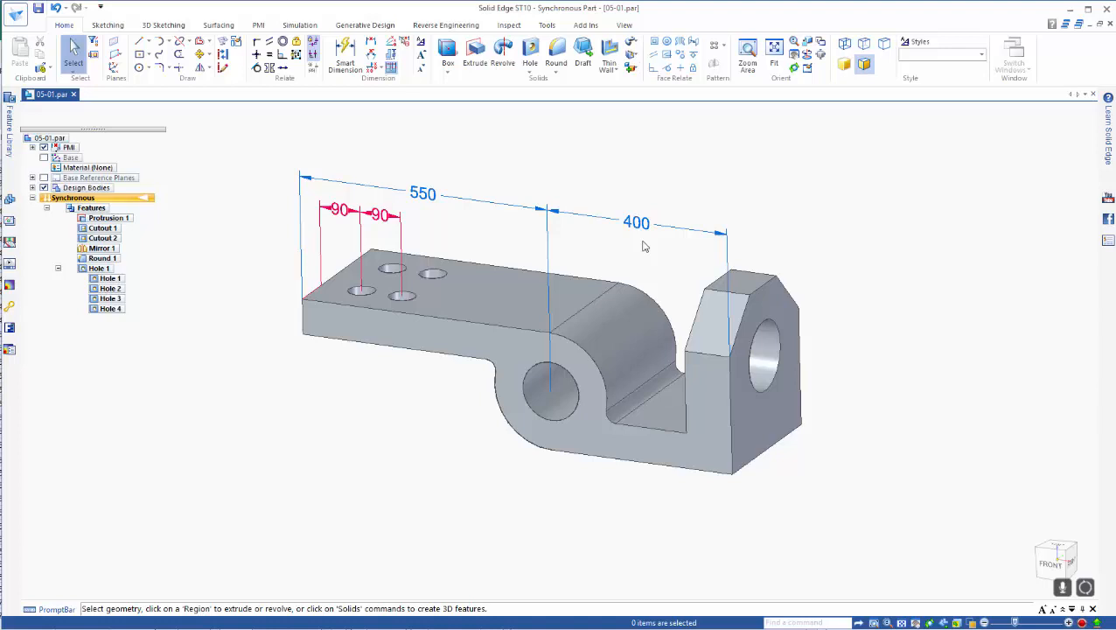
{"action": "key", "text": "ctrl+z"}
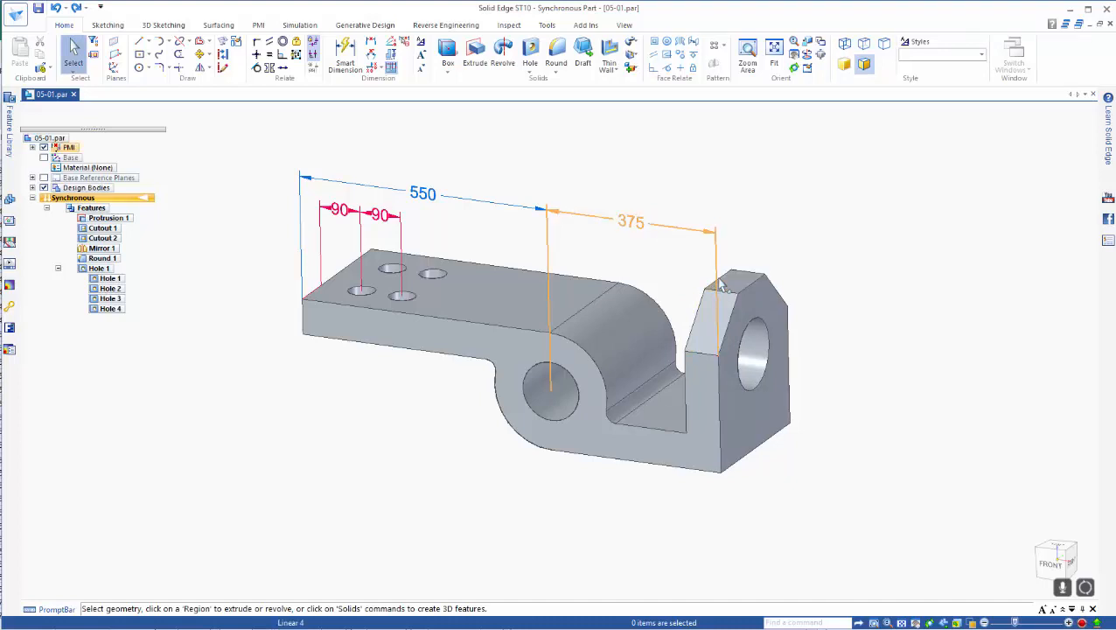
Apply an Offset face relationship that keeps the upright lug's outer face 75 mm from its inner face.
{"action": "left_click", "coordinate": [697, 43]}
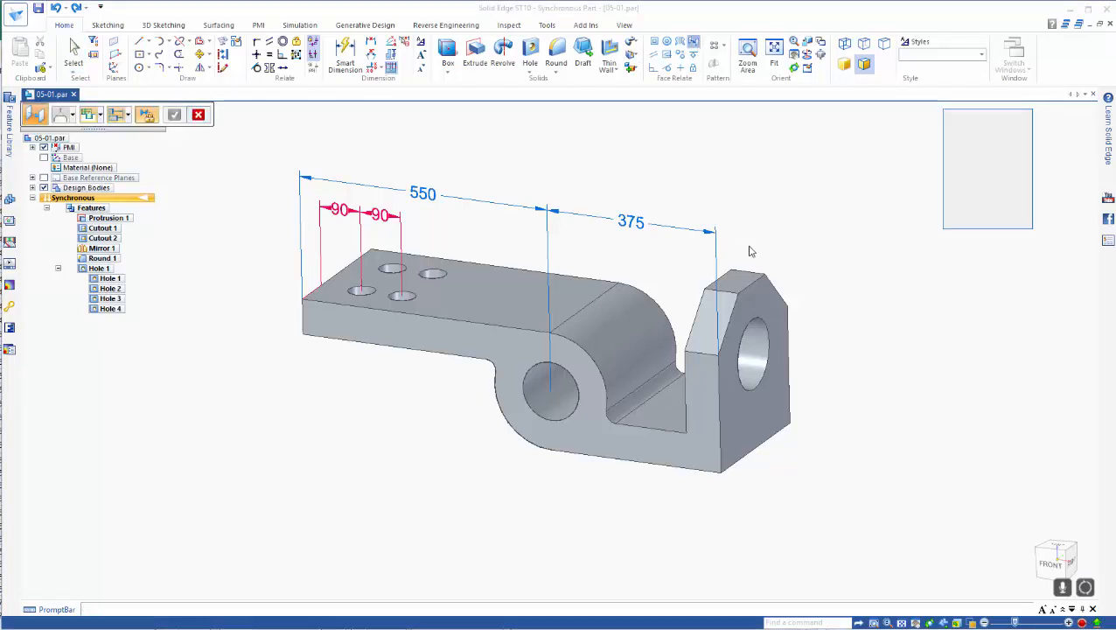
{"action": "left_click", "coordinate": [760, 298]}
{"action": "right_click", "coordinate": [798, 245]}
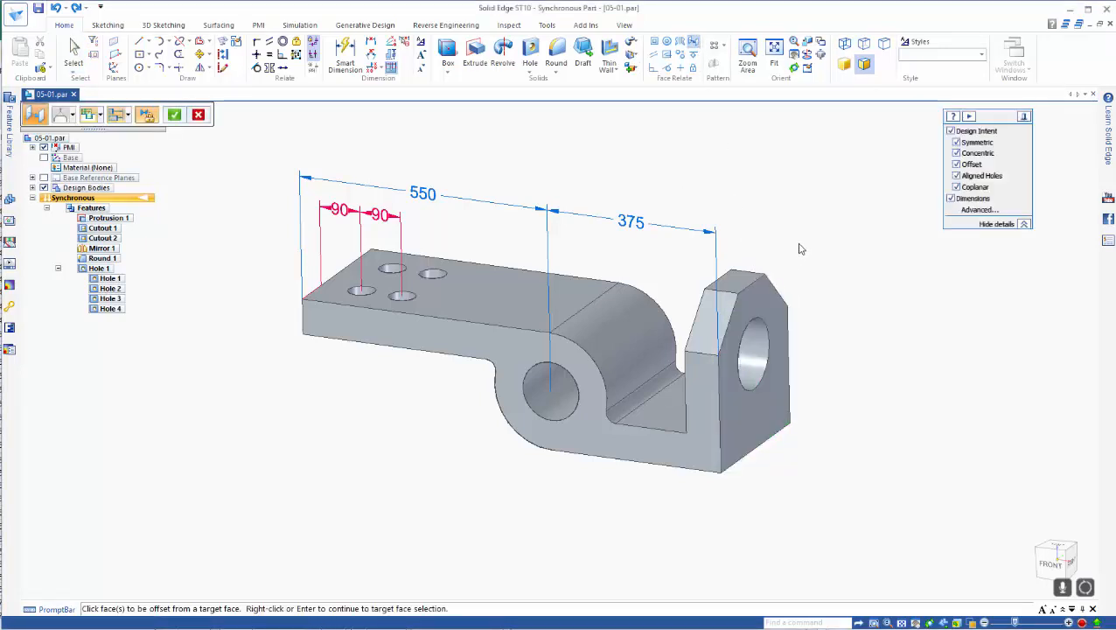
{"action": "right_click", "coordinate": [707, 306]}
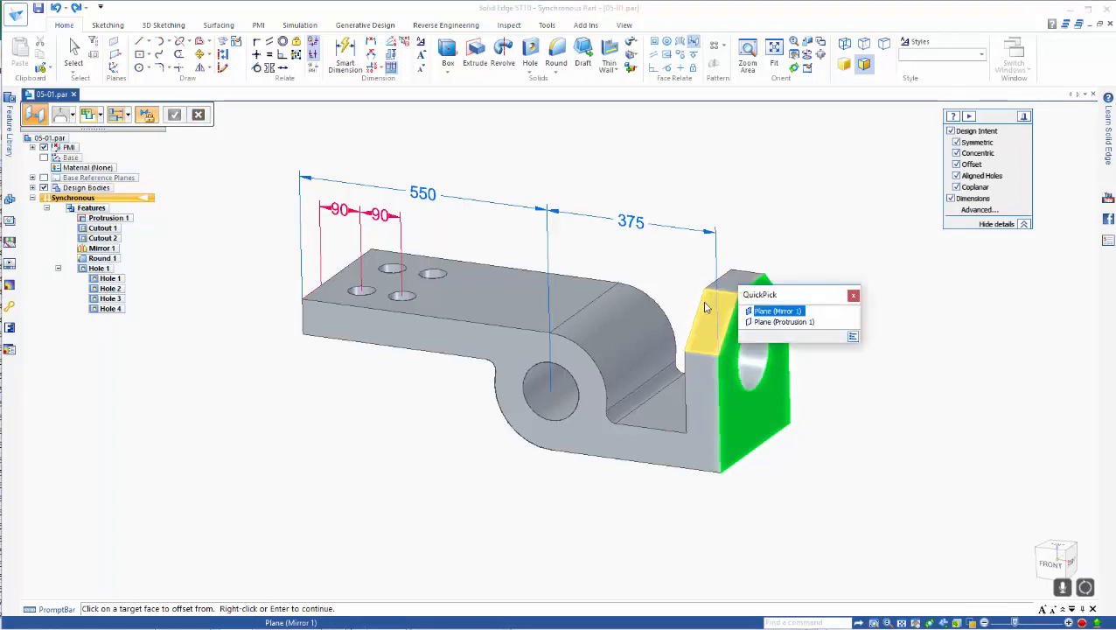
{"action": "left_click", "coordinate": [758, 326]}
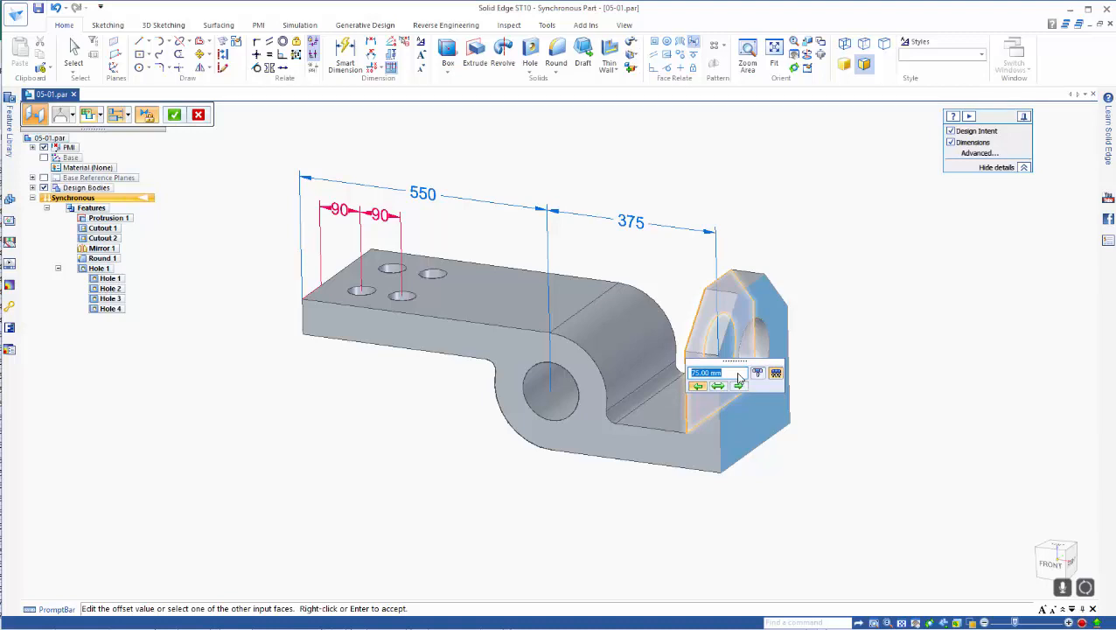
{"action": "key", "text": "Return"}
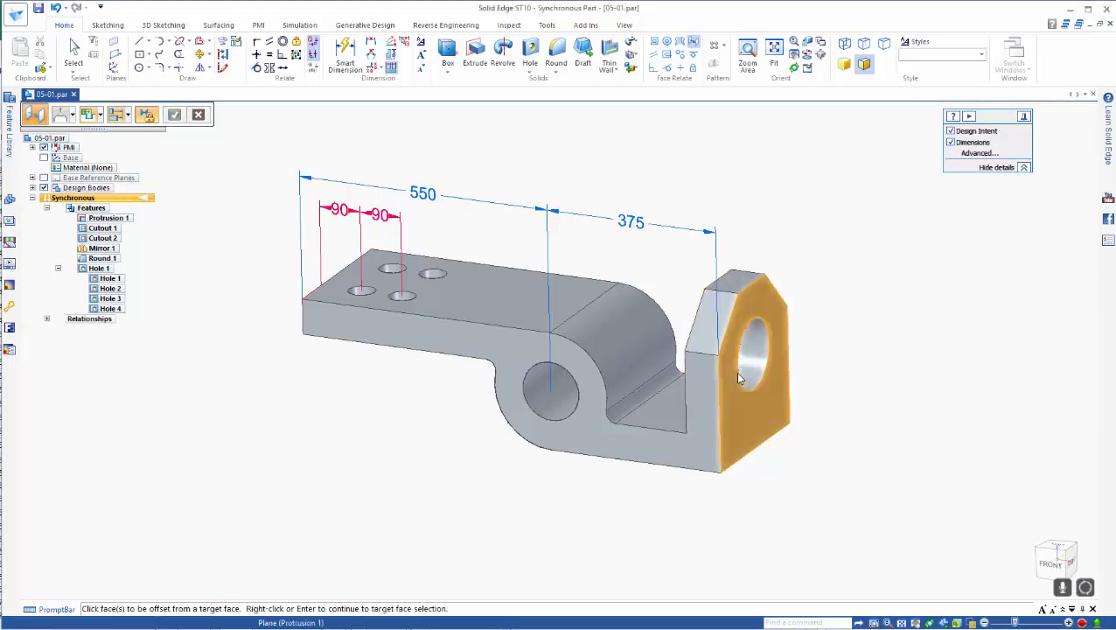
Leave the Offset command and inspect the new offset relationship in the model tree.
{"action": "left_click", "coordinate": [47, 320]}
{"action": "left_click", "coordinate": [75, 50]}
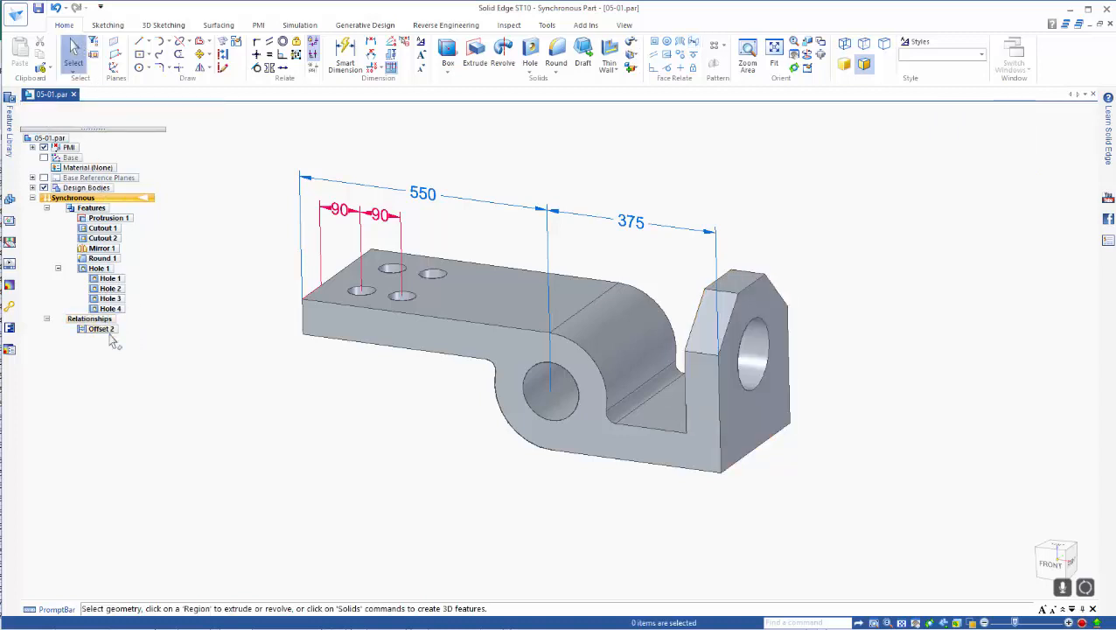
{"action": "left_click", "coordinate": [103, 329]}
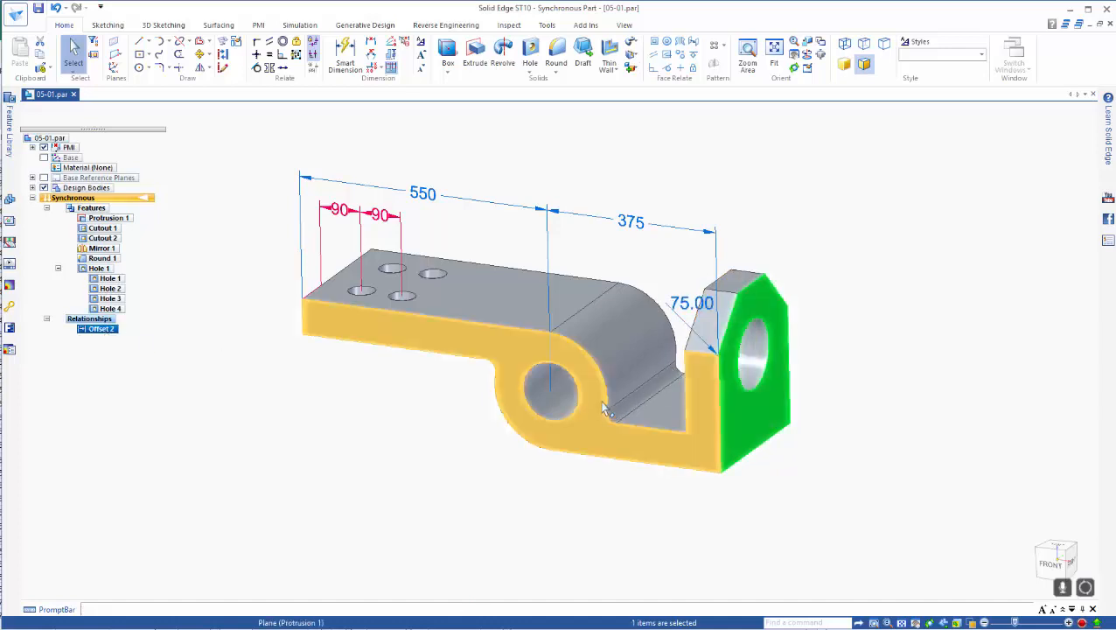
Set the distance from the cross bore to the upright lug's outer face to 400 mm and clear the selection.
{"action": "left_click", "coordinate": [641, 238]}
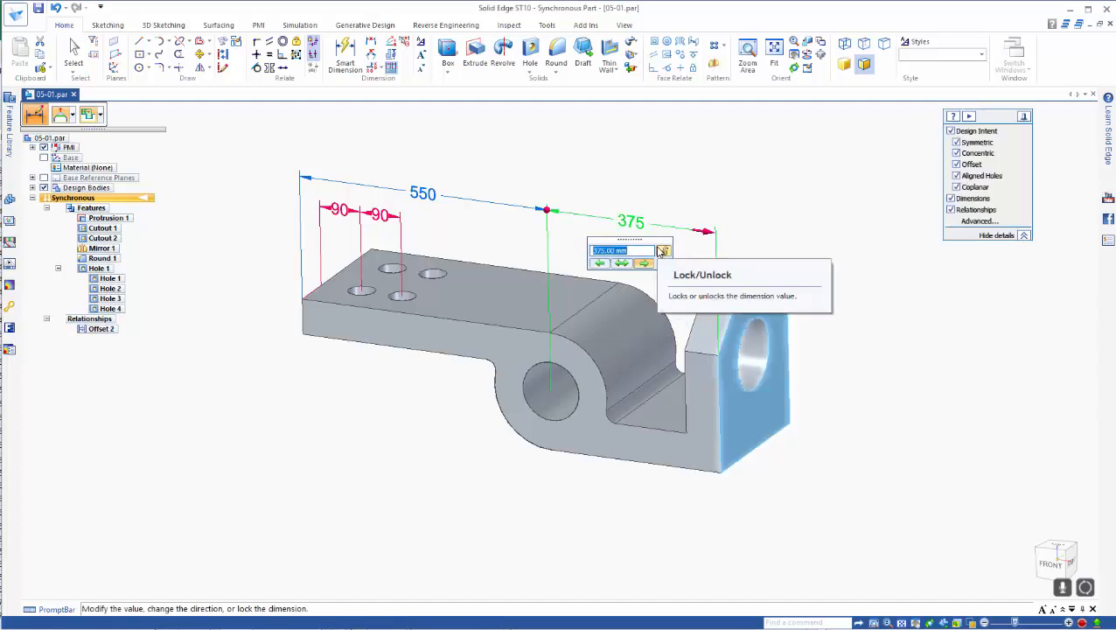
{"action": "type", "text": "400"}
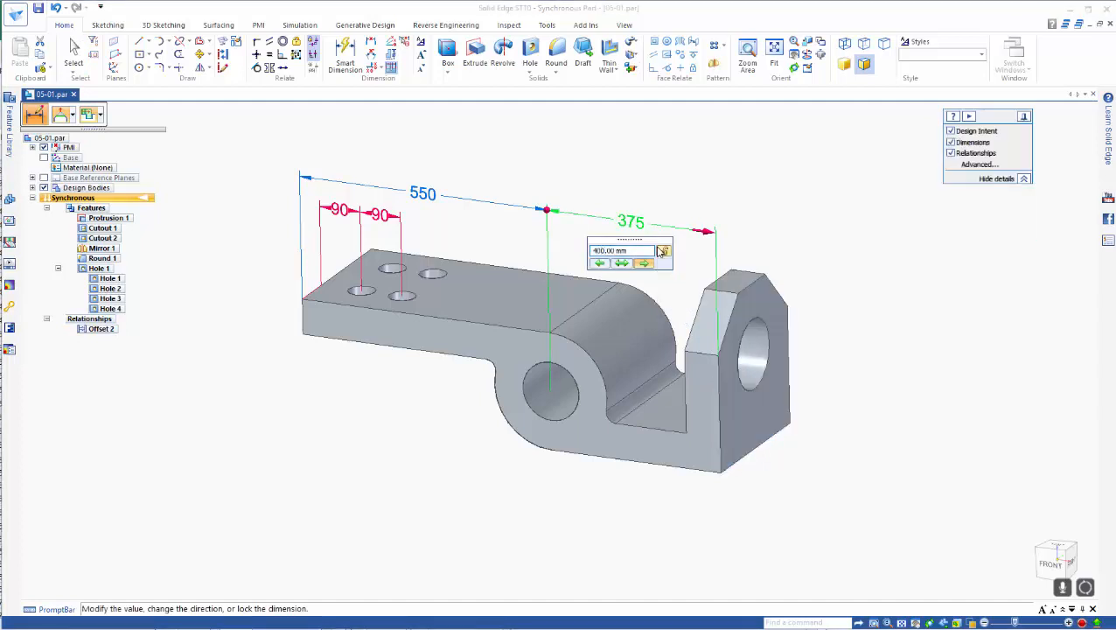
{"action": "key", "text": "Return"}
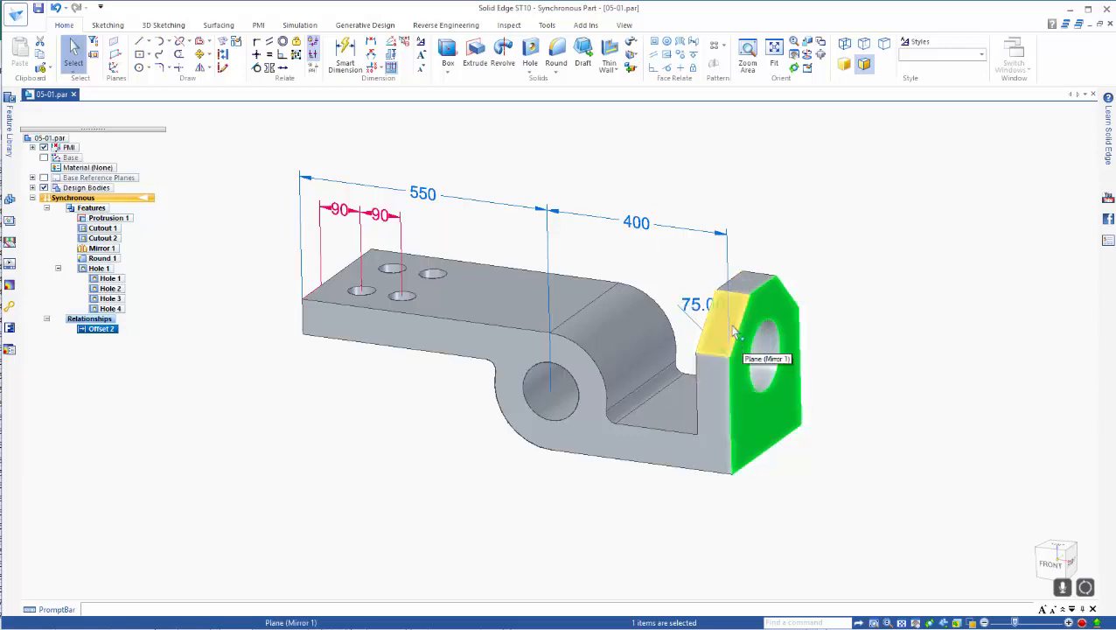
{"action": "left_click", "coordinate": [790, 181]}
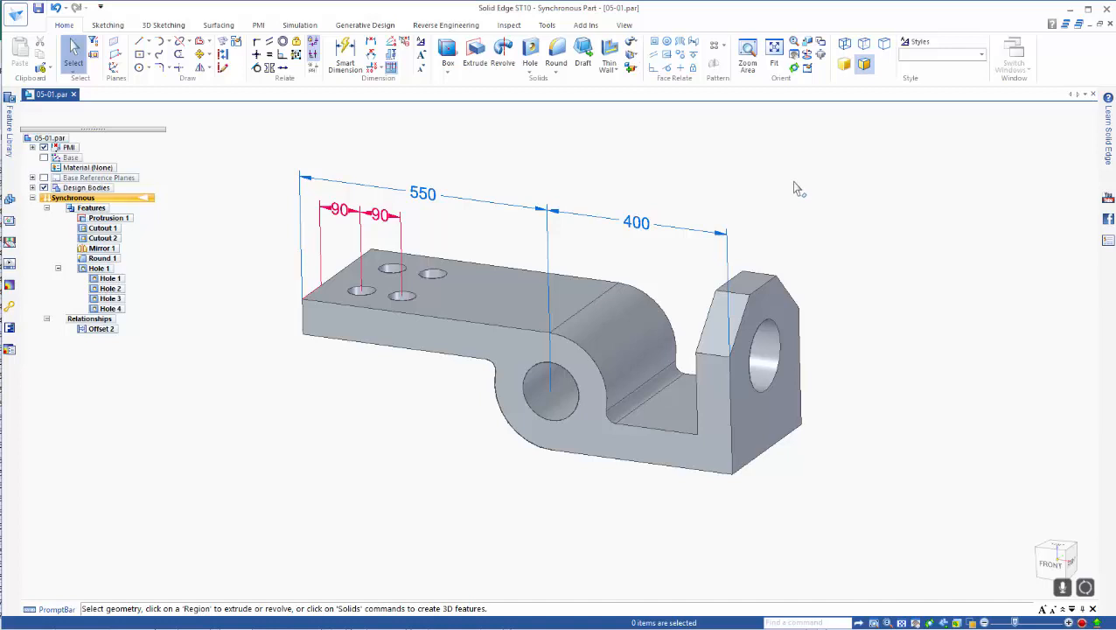
Select the flat arm with its four holes and the rounded boss, and reposition the steering wheel at the cross bore's centre.
{"action": "mouse_move", "coordinate": [458, 521]}
{"action": "middle_mouse_down"}
{"action": "mouse_move", "coordinate": [506, 449]}
{"action": "mouse_move", "coordinate": [502, 513]}
{"action": "mouse_move", "coordinate": [518, 511]}
{"action": "mouse_move", "coordinate": [461, 496]}
{"action": "mouse_move", "coordinate": [455, 523]}
{"action": "mouse_move", "coordinate": [473, 529]}
{"action": "middle_mouse_up"}
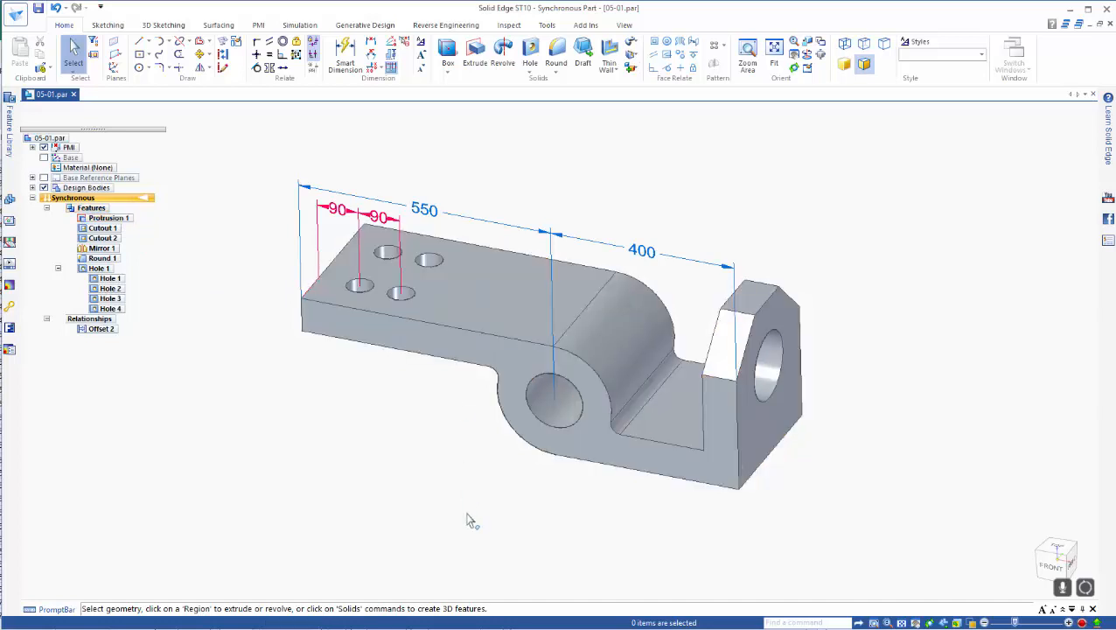
{"action": "middle_click_drag", "start_coordinate": [467, 514], "coordinate": [452, 457], "text": "shift"}
{"action": "scroll", "coordinate": [453, 447], "scroll_direction": "down", "scroll_amount": 1}
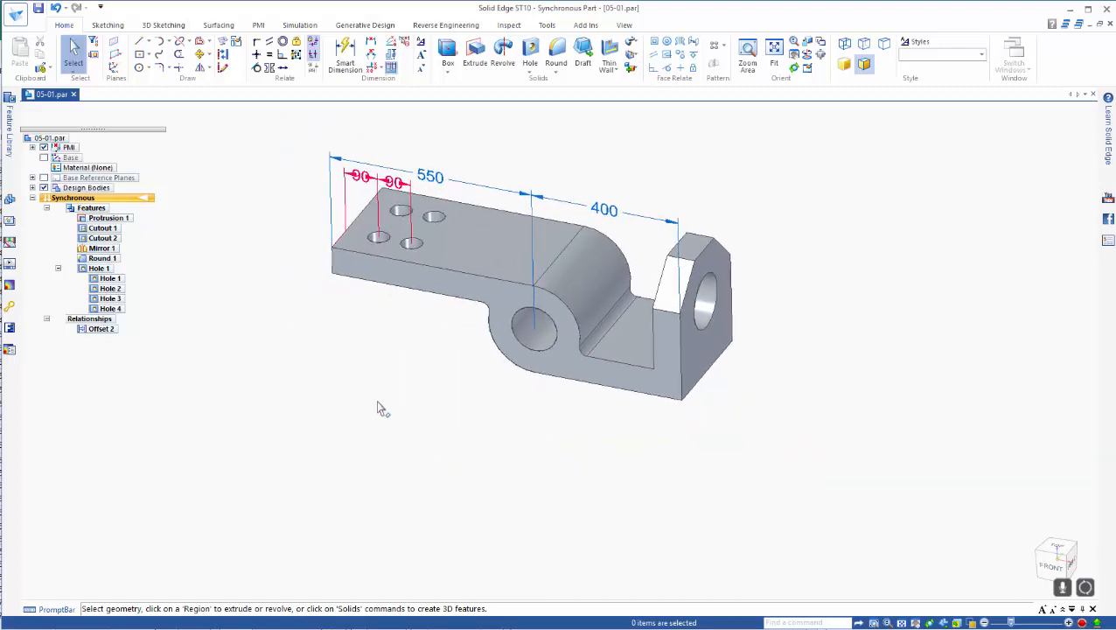
{"action": "middle_click_drag", "start_coordinate": [375, 407], "coordinate": [418, 349]}
{"action": "left_click_drag", "start_coordinate": [304, 209], "coordinate": [614, 442]}
{"action": "middle_click_drag", "start_coordinate": [600, 449], "coordinate": [450, 296]}
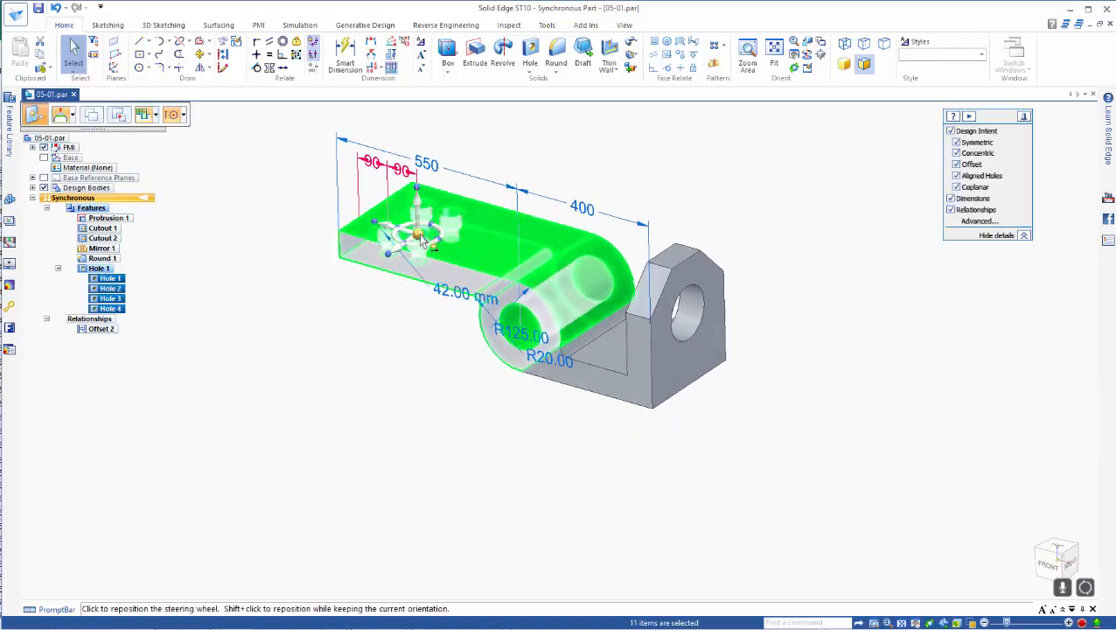
{"action": "left_click_drag", "start_coordinate": [425, 238], "coordinate": [518, 327]}
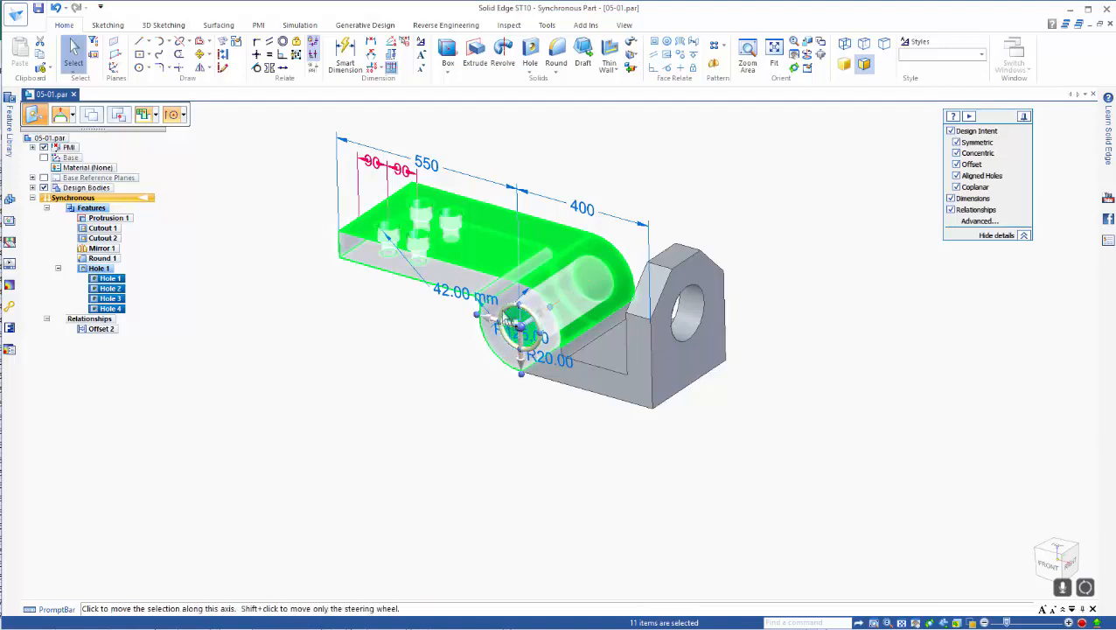
Rotate the selected arm and boss faces to 270° about the cross bore's axis so the arm points downward, and clear the selection.
{"action": "left_click", "coordinate": [518, 333]}
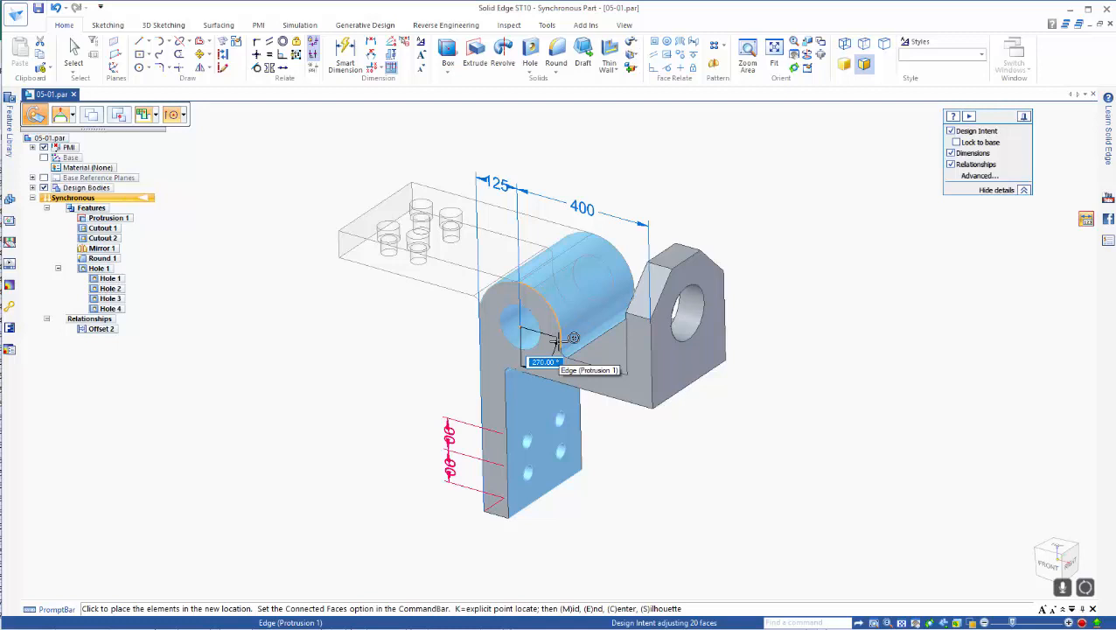
{"action": "left_click", "coordinate": [555, 342]}
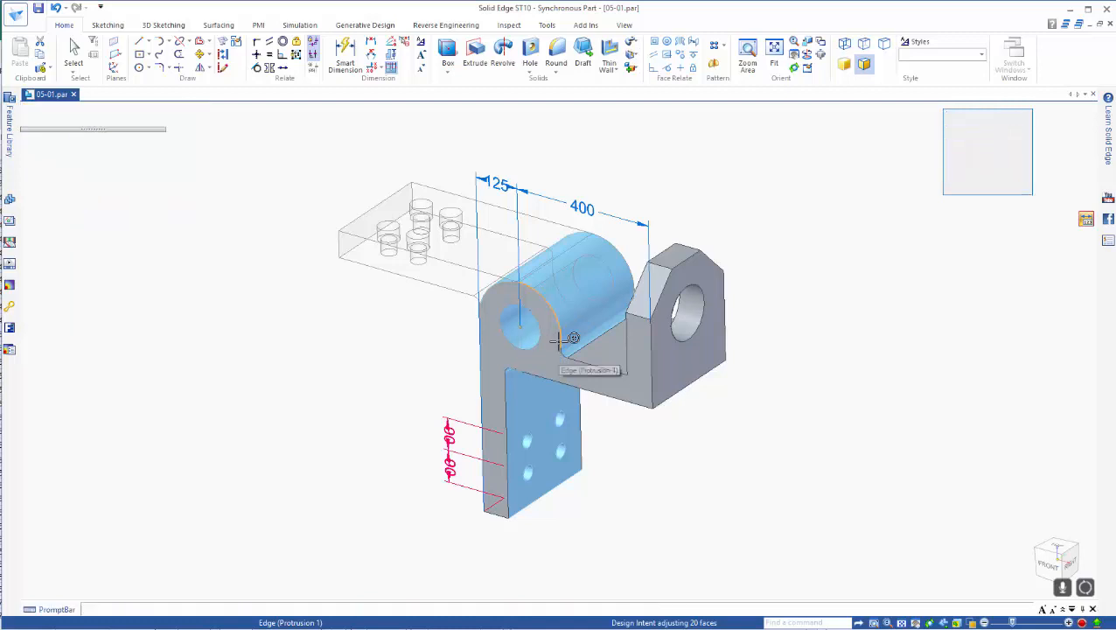
{"action": "mouse_move", "coordinate": [382, 479]}
{"action": "middle_mouse_down"}
{"action": "mouse_move", "coordinate": [474, 420]}
{"action": "mouse_move", "coordinate": [432, 443]}
{"action": "middle_mouse_up"}
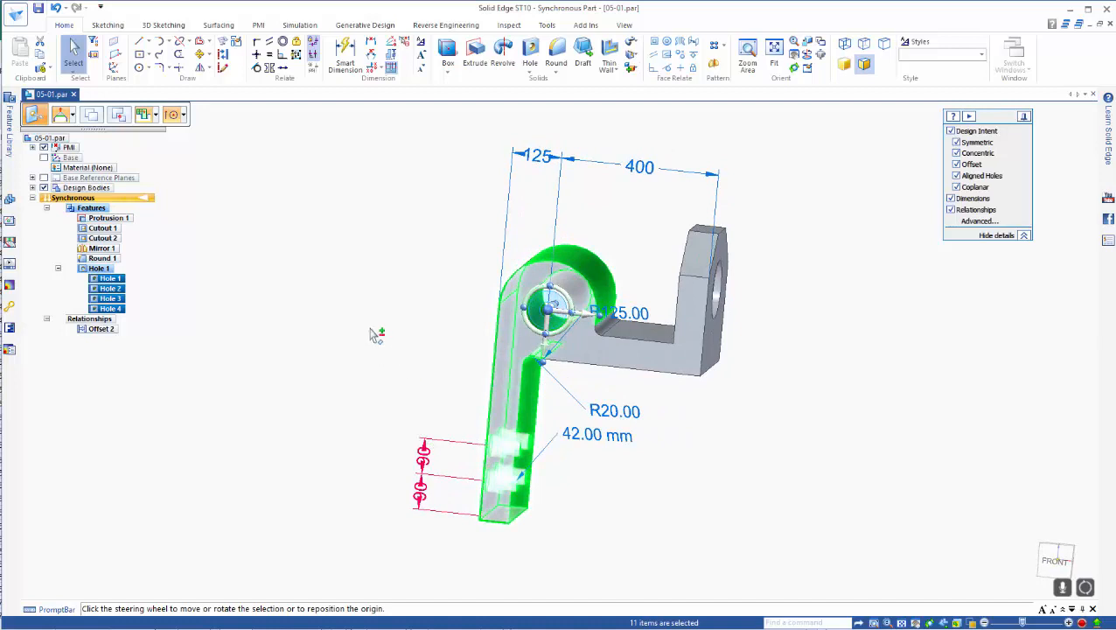
{"action": "key", "text": "Escape"}
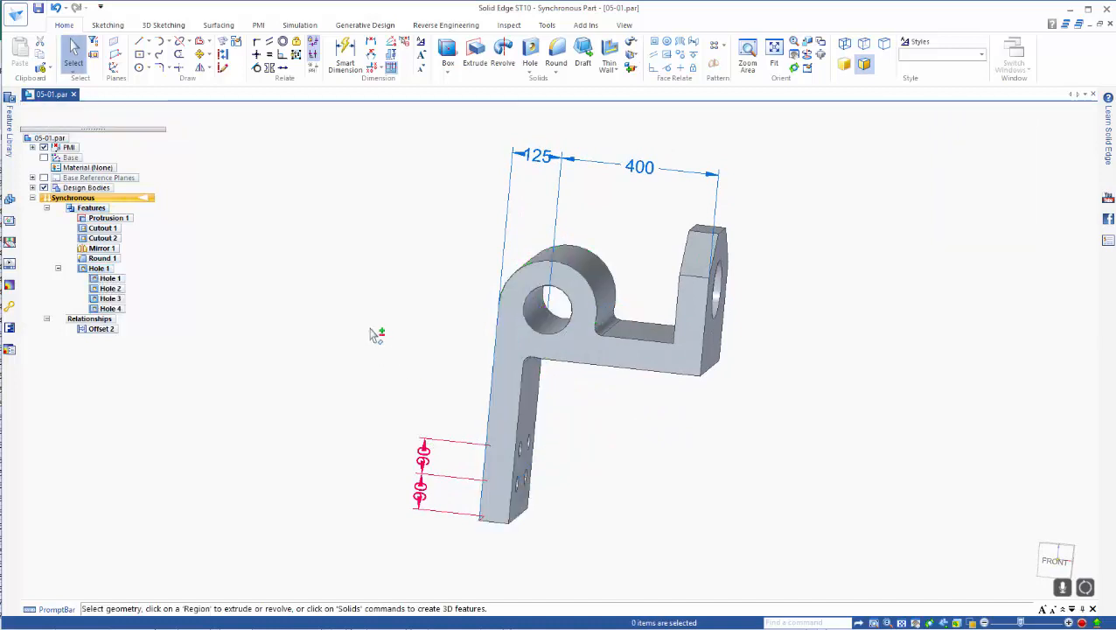